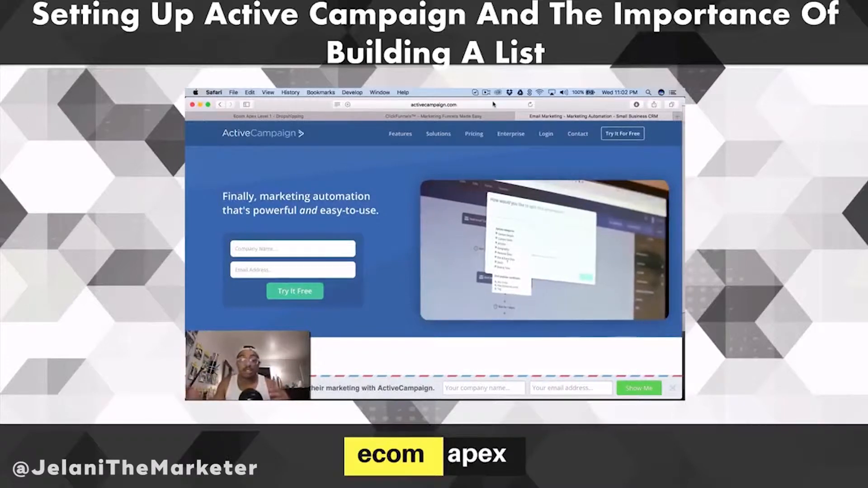
# Sign up for the free ActiveCampaign trial with the company name "The Deal Box" and the company's email address.
pyautogui.click(619, 138)
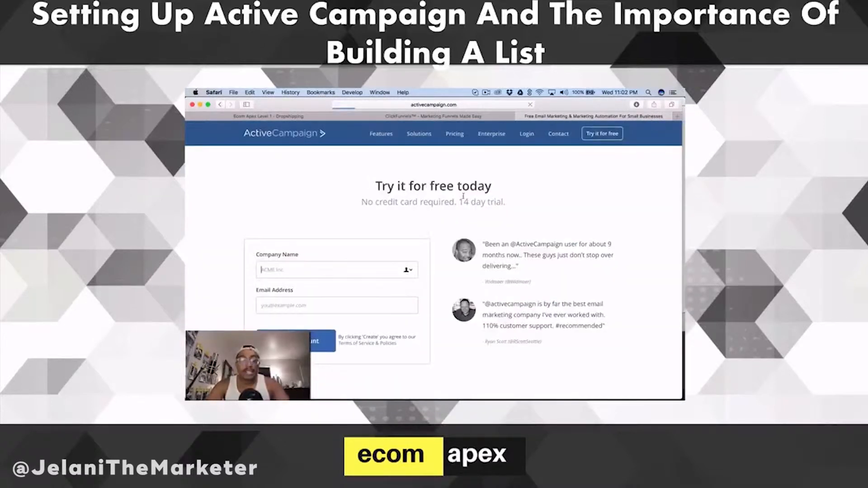
pyautogui.click(382, 269)
pyautogui.write('The Deal Box')
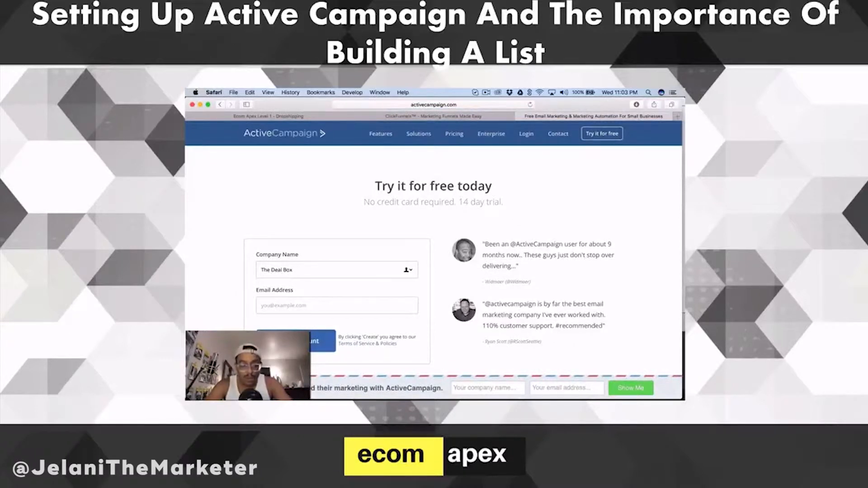
pyautogui.press('Tab')
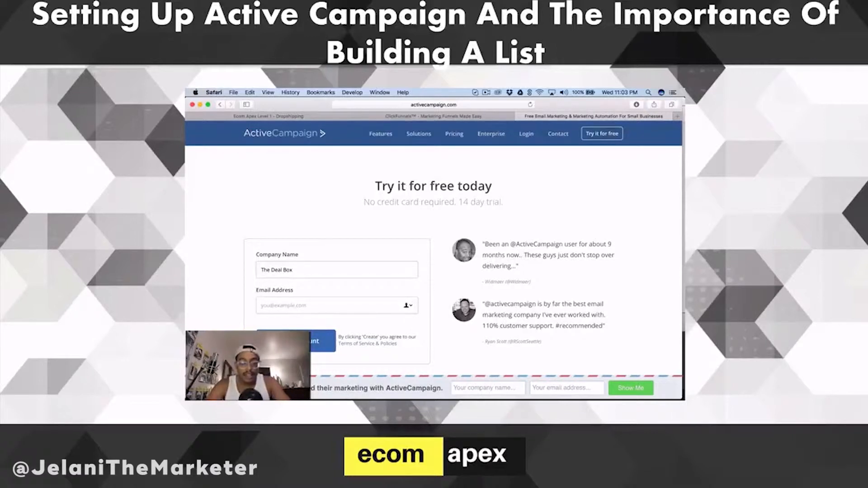
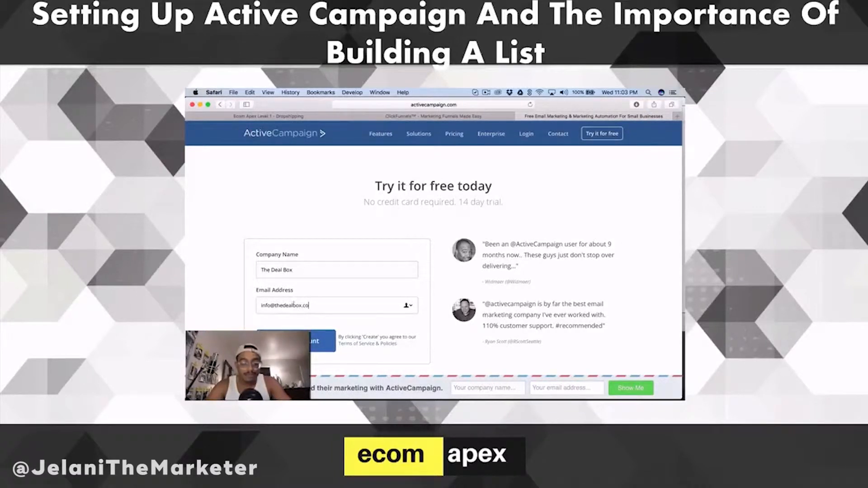
pyautogui.press('Return')
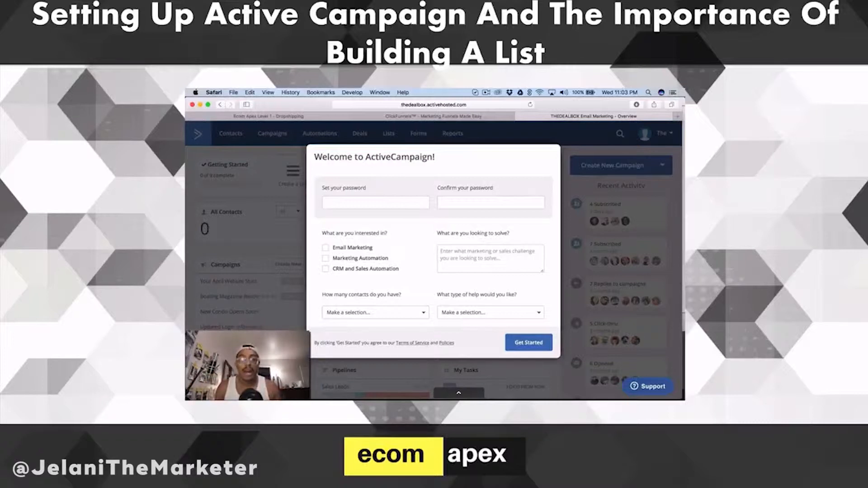
# Set the new account's password and enter it again in the password confirmation field.
pyautogui.click(387, 202)
pyautogui.write('pass')
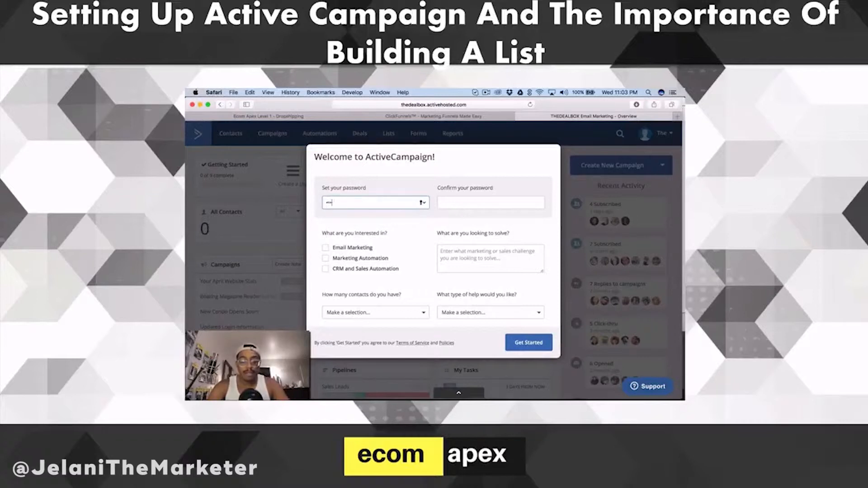
pyautogui.press('Tab')
pyautogui.write('•••••••••')
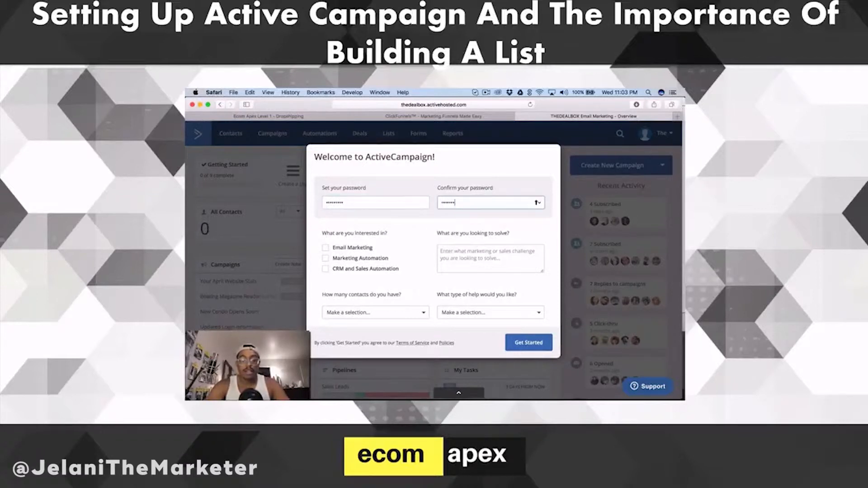
# Select all three interests, < 2,500 contacts and "I prefer self-serve" in the welcome form, and submit it.
pyautogui.click(347, 251)
pyautogui.click(384, 272)
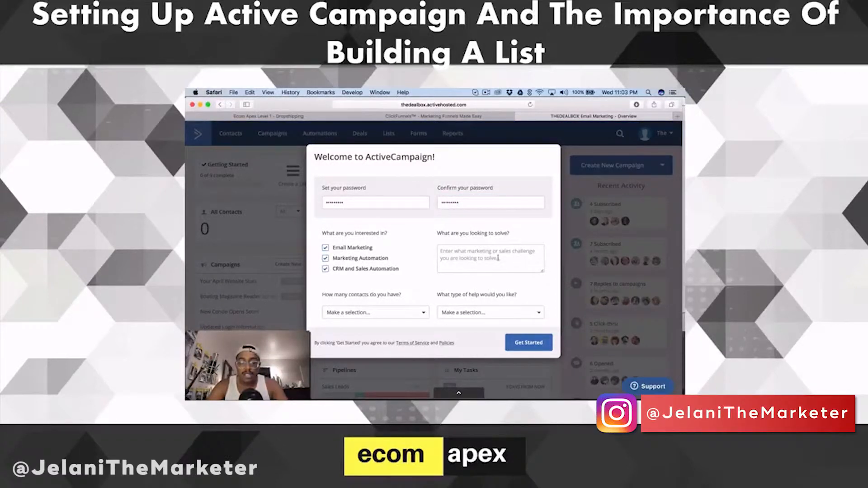
pyautogui.click(402, 312)
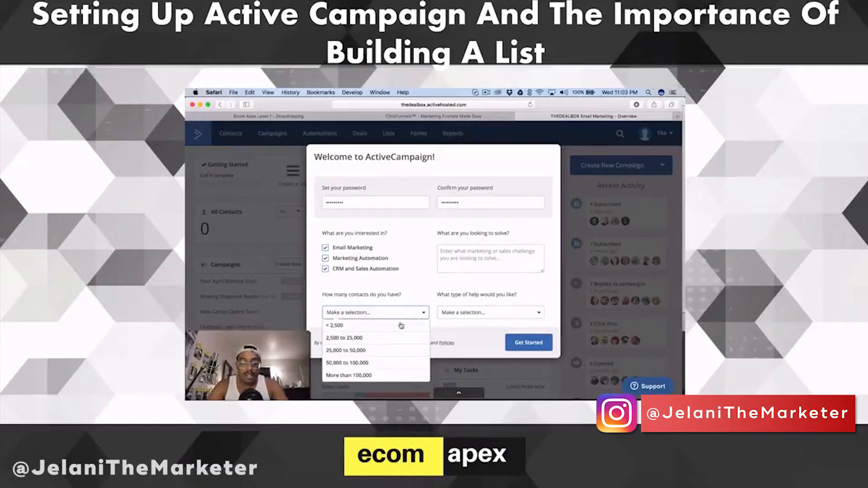
pyautogui.click(401, 325)
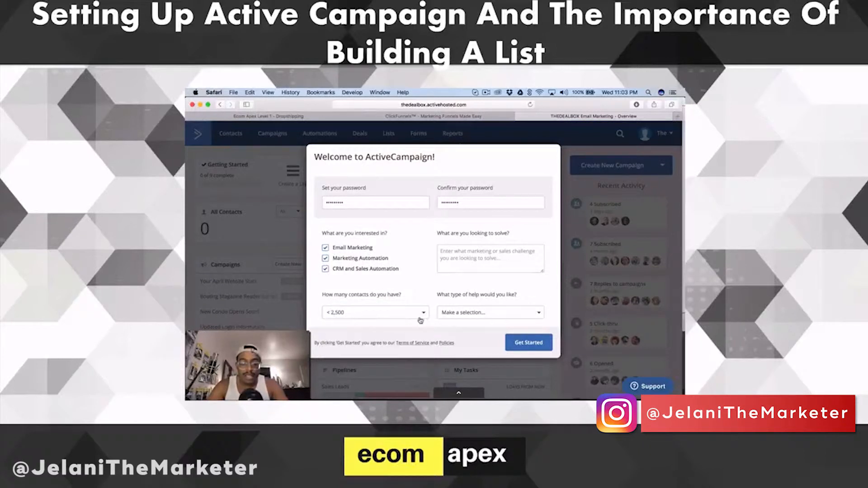
pyautogui.click(479, 314)
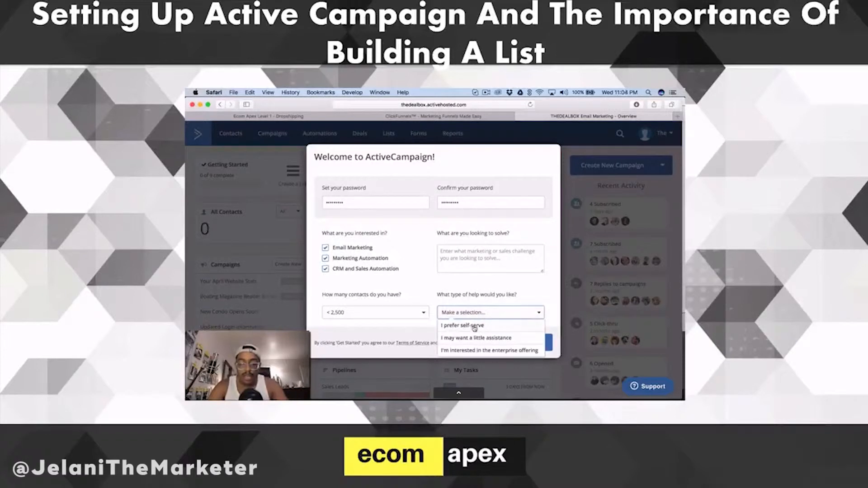
pyautogui.click(474, 327)
pyautogui.click(528, 343)
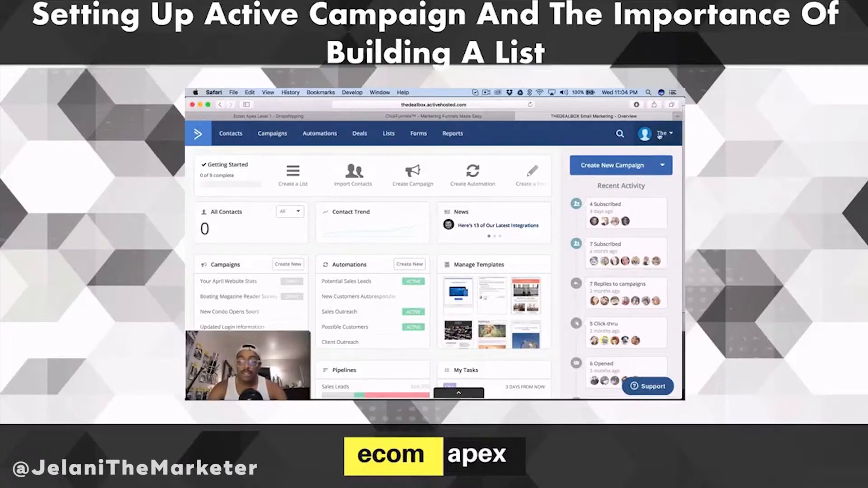
# Open the Developer page of the account settings and bring up the API Access details.
pyautogui.click(662, 134)
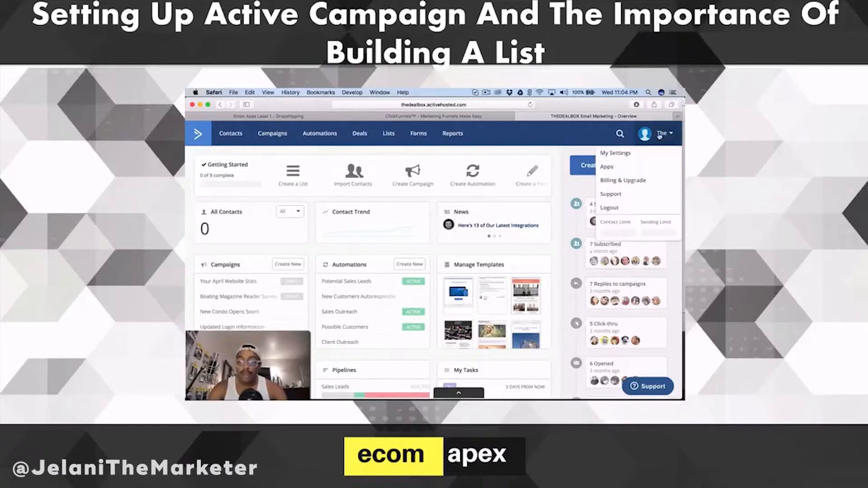
pyautogui.click(624, 156)
pyautogui.click(465, 161)
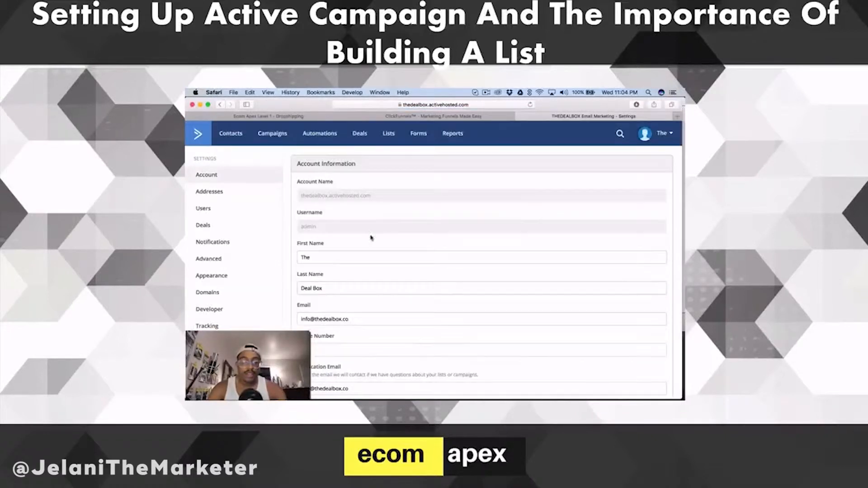
pyautogui.scroll(-2, 254, 322)
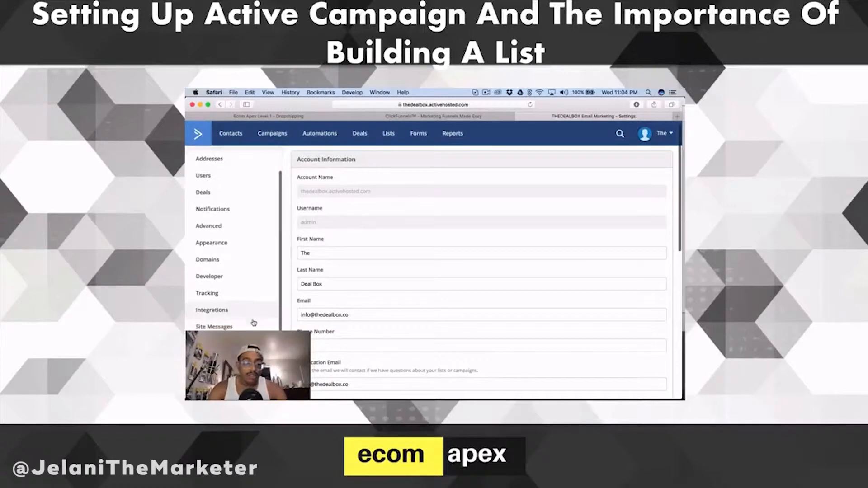
pyautogui.scroll(-5, 254, 322)
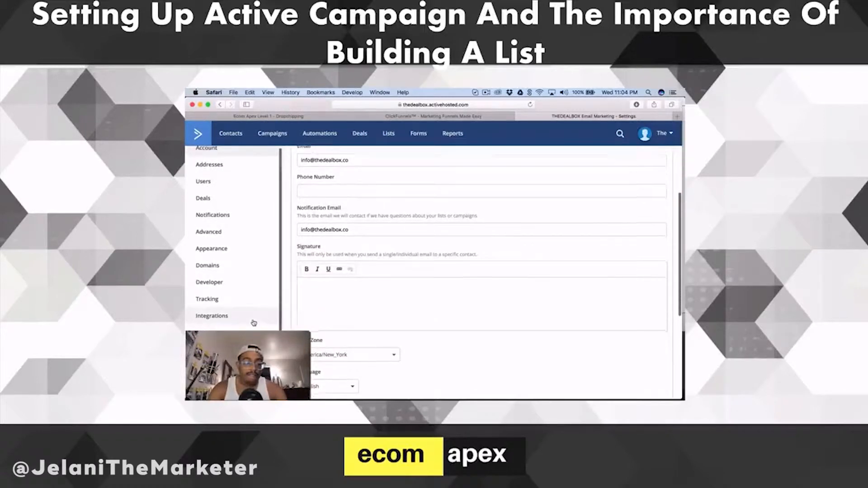
pyautogui.scroll(3, 254, 322)
pyautogui.scroll(-4, 248, 308)
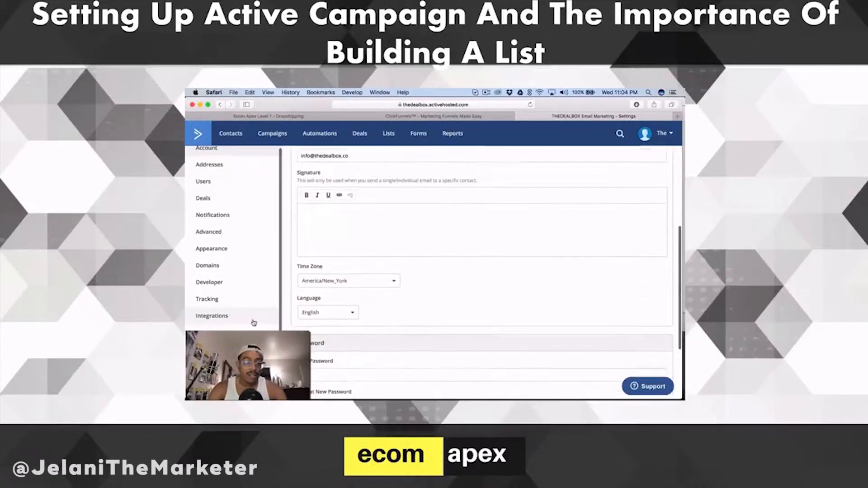
pyautogui.click(244, 285)
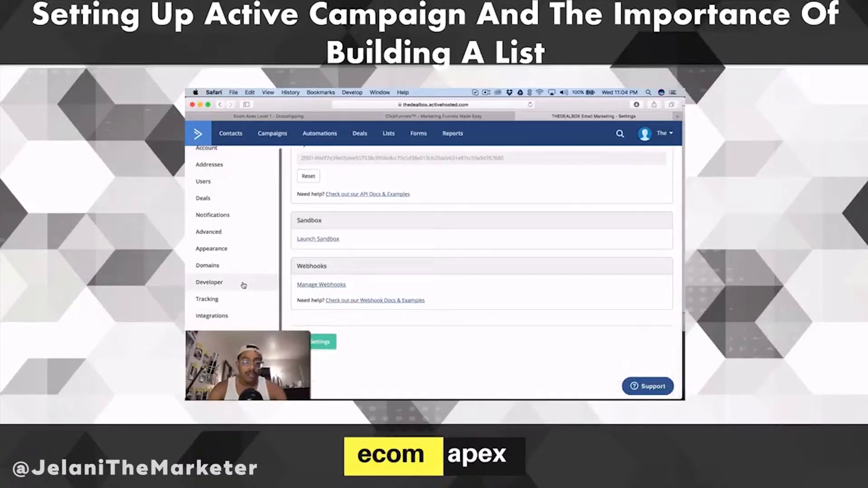
pyautogui.scroll(3, 337, 276)
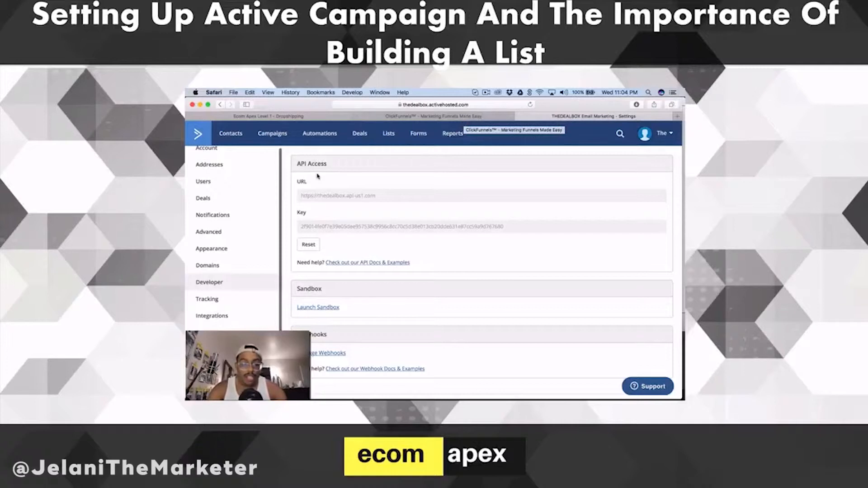
# Switch to ClickFunnels and start a new integration from the account's API integrations page.
pyautogui.click(485, 119)
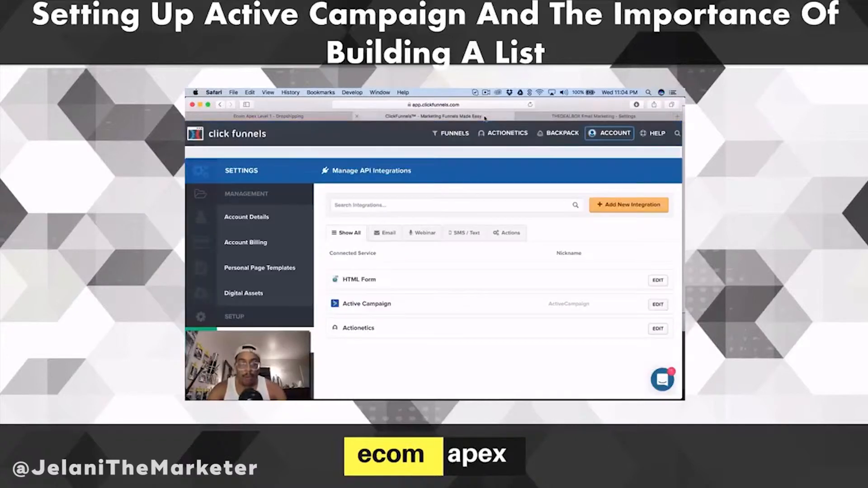
pyautogui.click(605, 134)
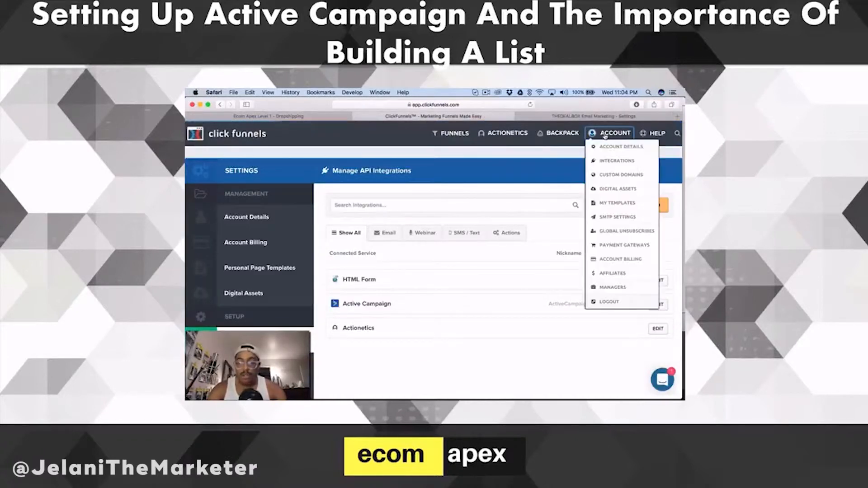
pyautogui.click(617, 161)
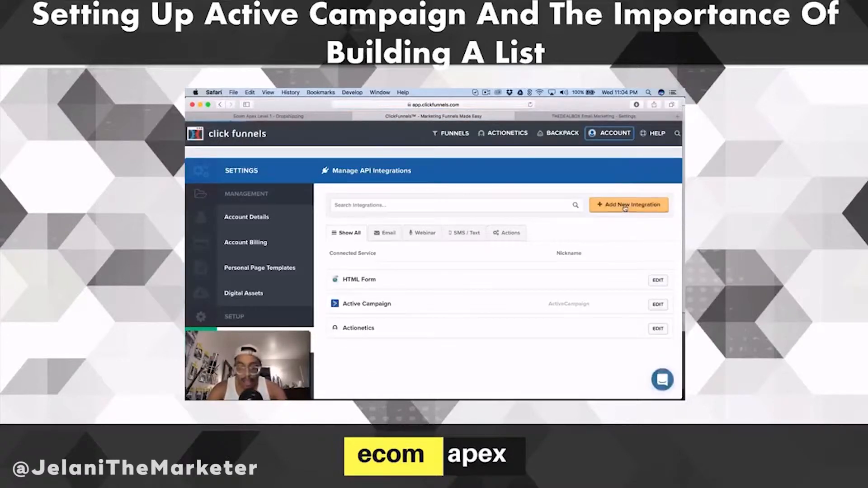
pyautogui.click(625, 208)
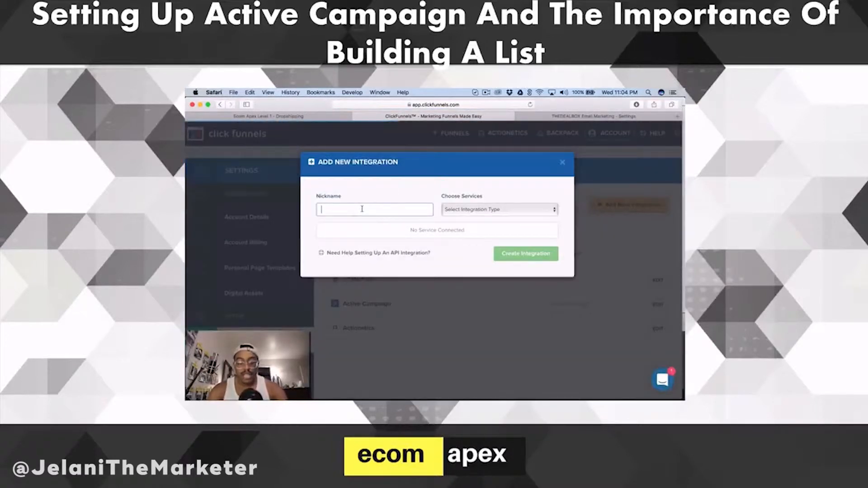
# Nickname the new integration "The Deal Box List/Course" and choose Activecampaign as its service.
pyautogui.write('The De')
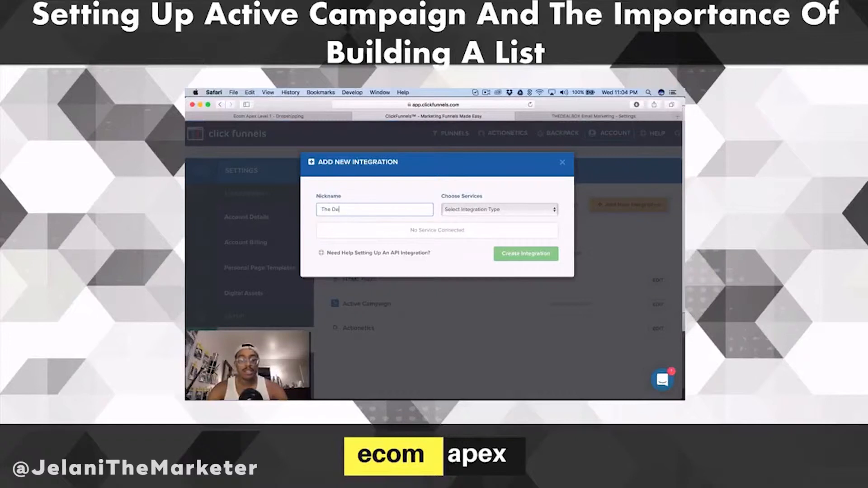
pyautogui.write(' De')
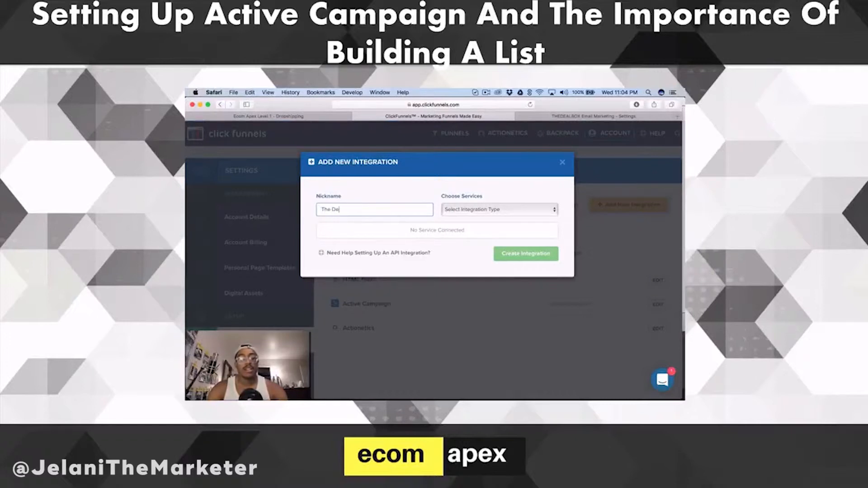
pyautogui.write('al Box List')
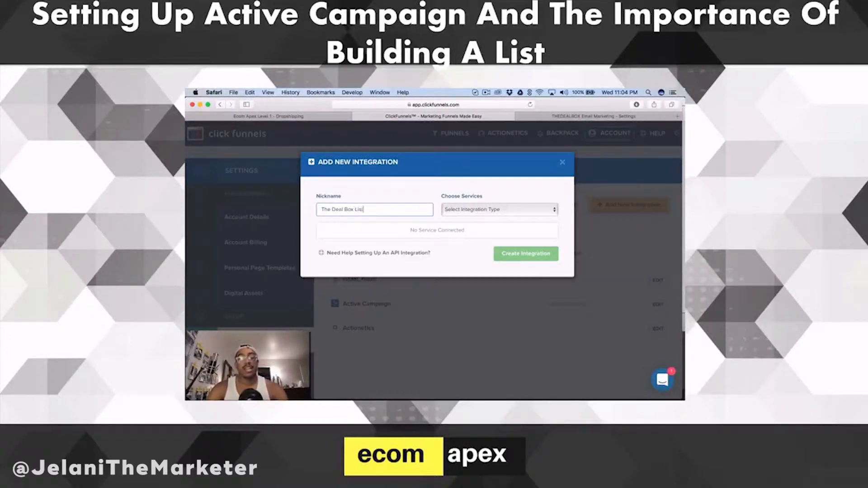
pyautogui.write('/Course')
pyautogui.click(459, 211)
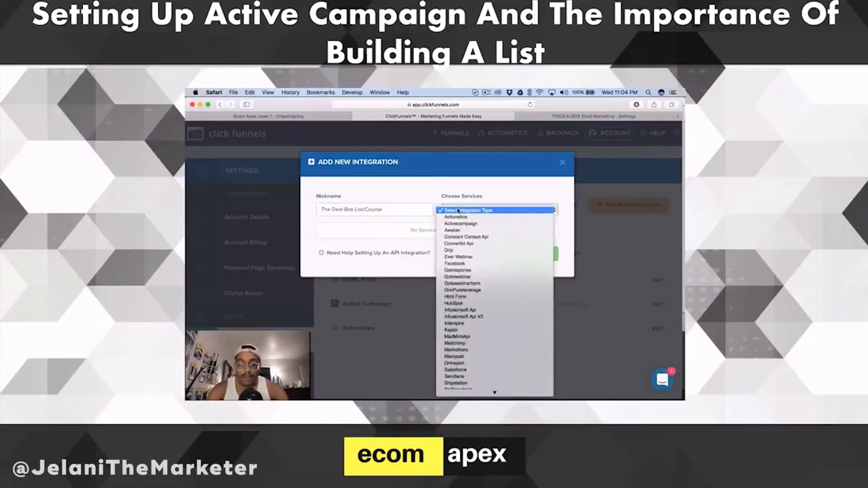
pyautogui.click(460, 223)
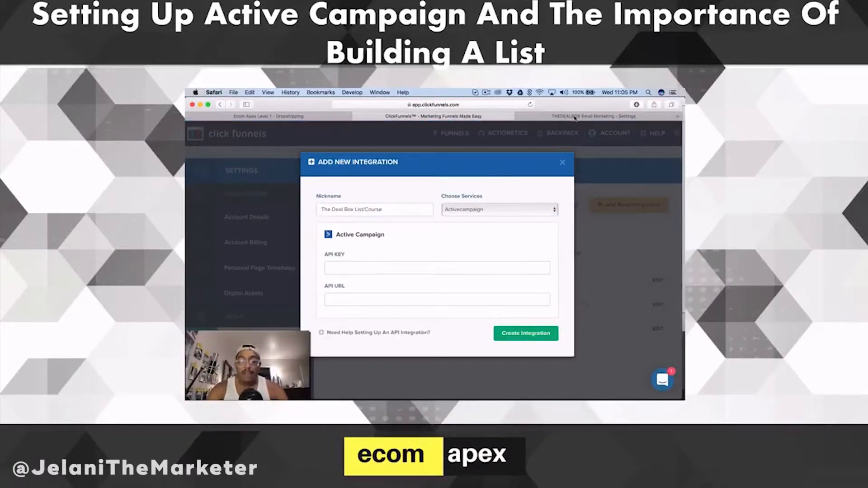
# Copy the API URL from ActiveCampaign's developer settings into the API URL field of the ClickFunnels integration.
pyautogui.click(576, 118)
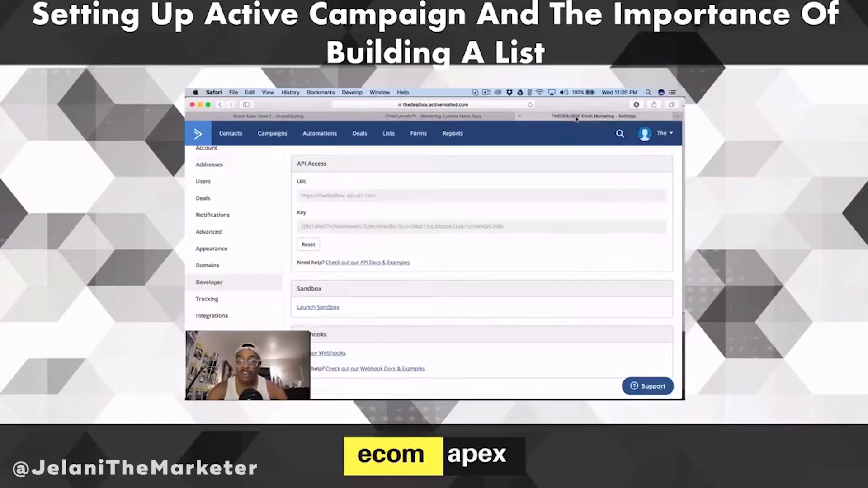
pyautogui.click(314, 197)
pyautogui.click(314, 197)
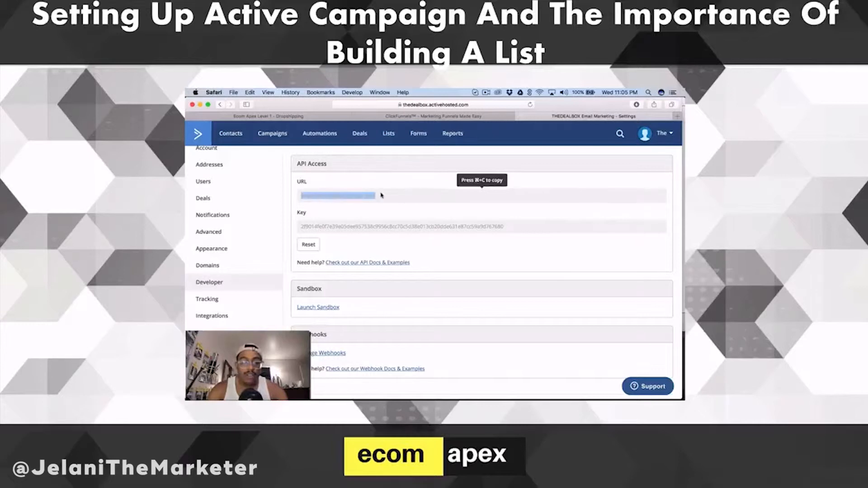
pyautogui.press('super+c')
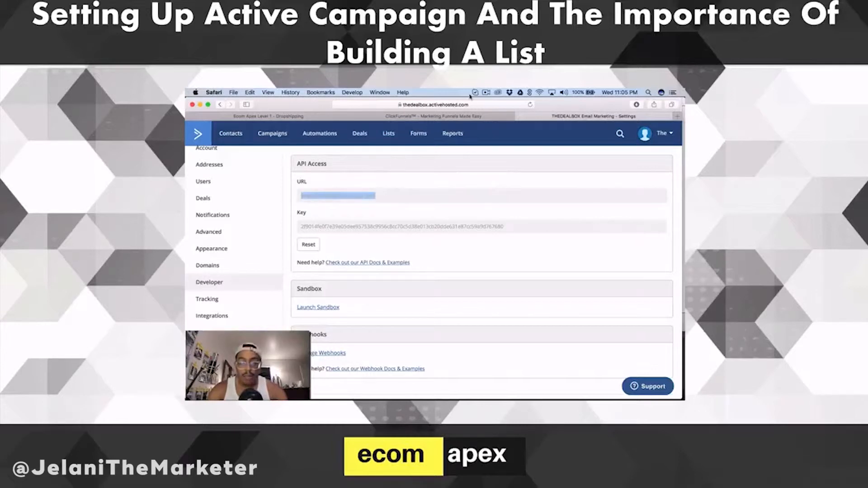
pyautogui.click(465, 116)
pyautogui.click(348, 301)
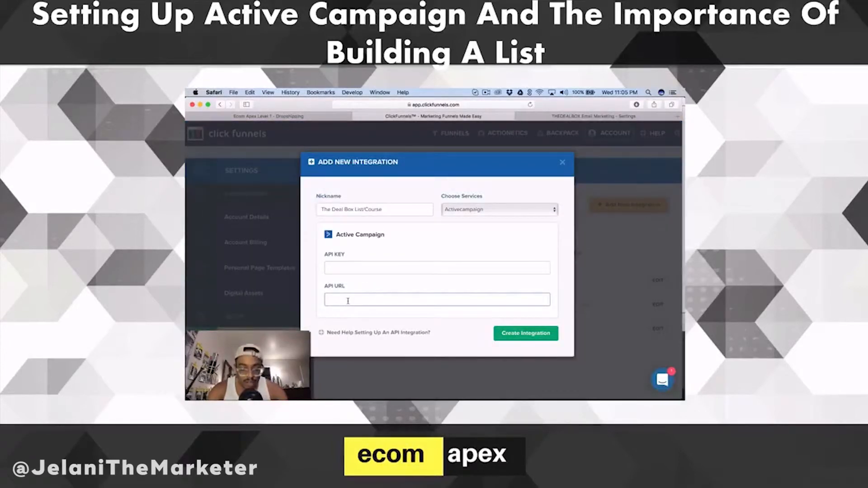
pyautogui.press('super+v')
# Copy the API key from ActiveCampaign's developer settings into the ClickFunnels integration's API key field and create the integration.
pyautogui.click(593, 118)
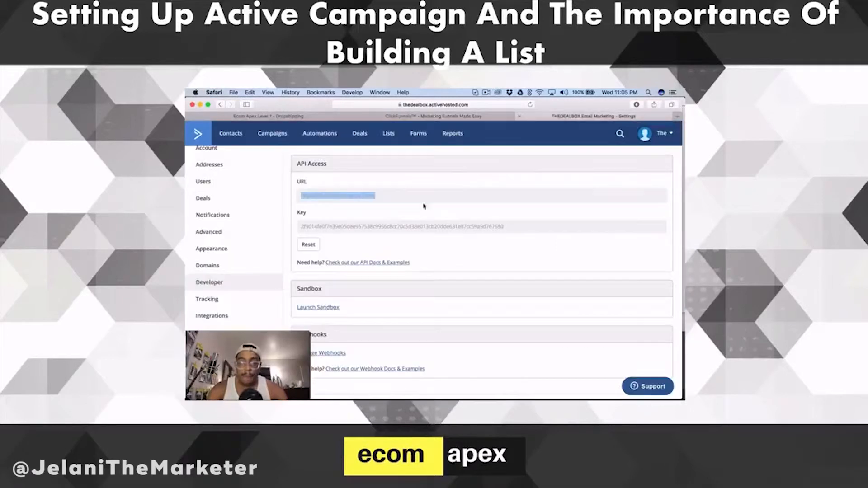
pyautogui.click(366, 232)
pyautogui.press('super+c')
pyautogui.hotkey('ctrl', 'shift', 'Tab')
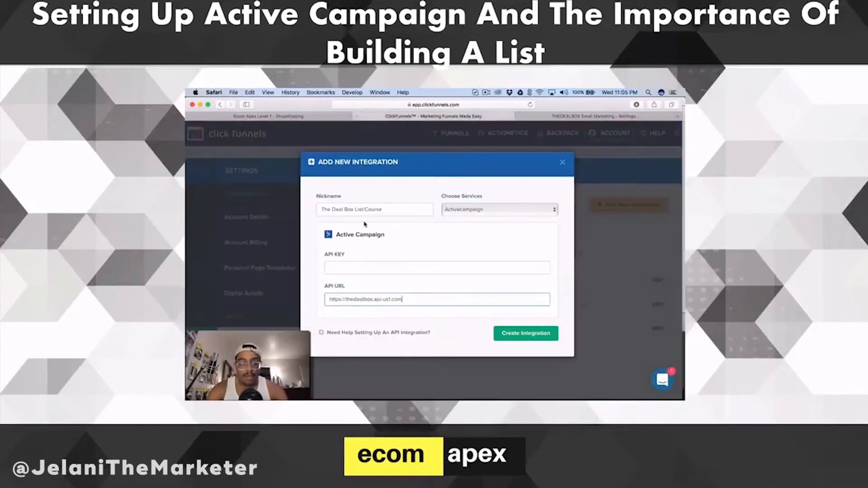
pyautogui.click(347, 270)
pyautogui.press('super+v')
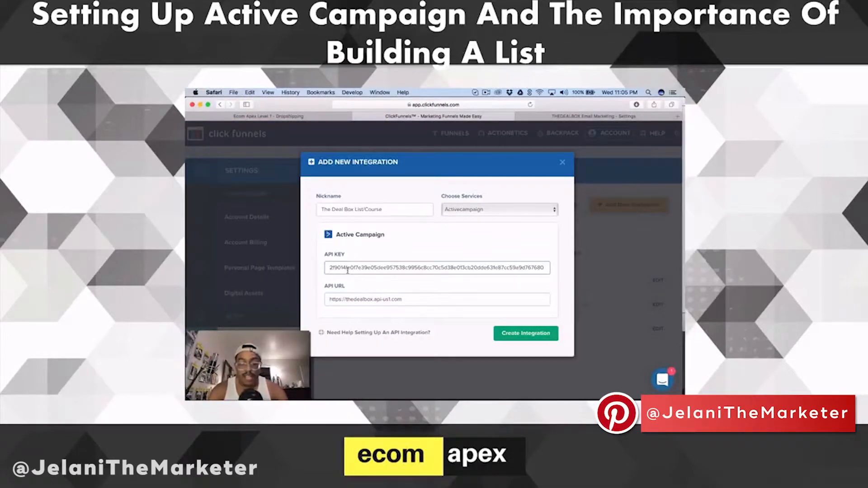
pyautogui.click(518, 334)
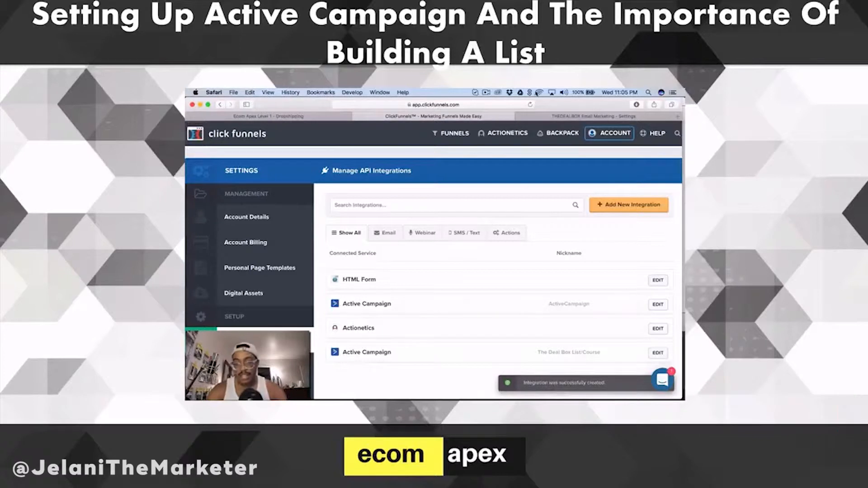
# Open the Get Your Thing order form page of the copied Free + Ship funnel in the ClickFunnels page editor.
pyautogui.click(552, 119)
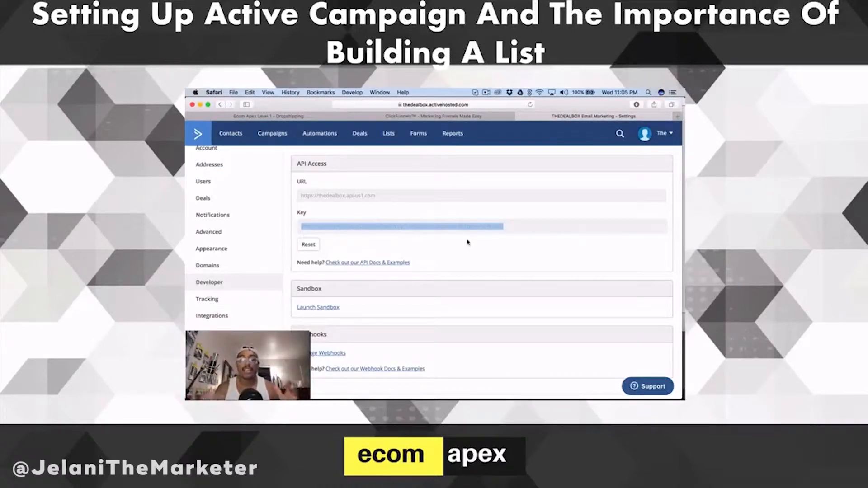
pyautogui.click(435, 118)
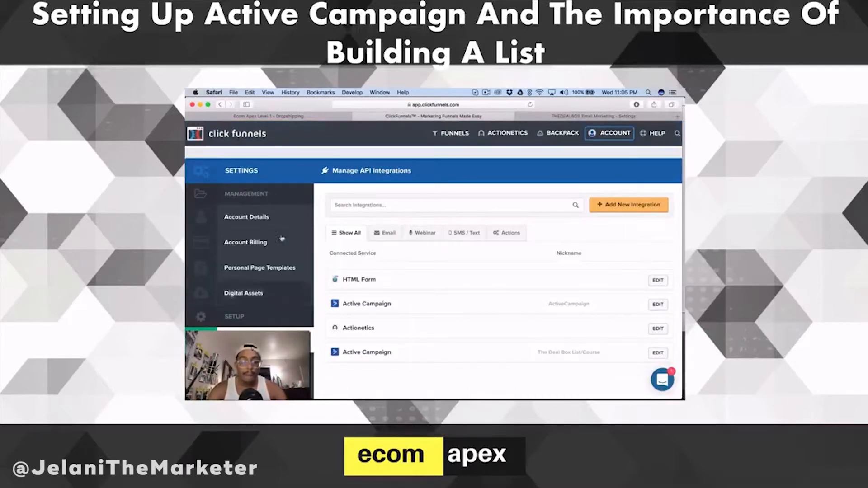
pyautogui.click(457, 138)
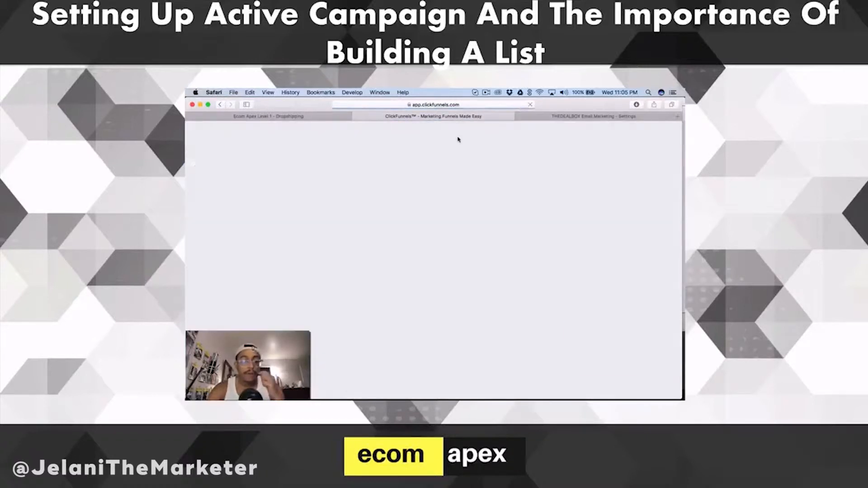
pyautogui.click(251, 232)
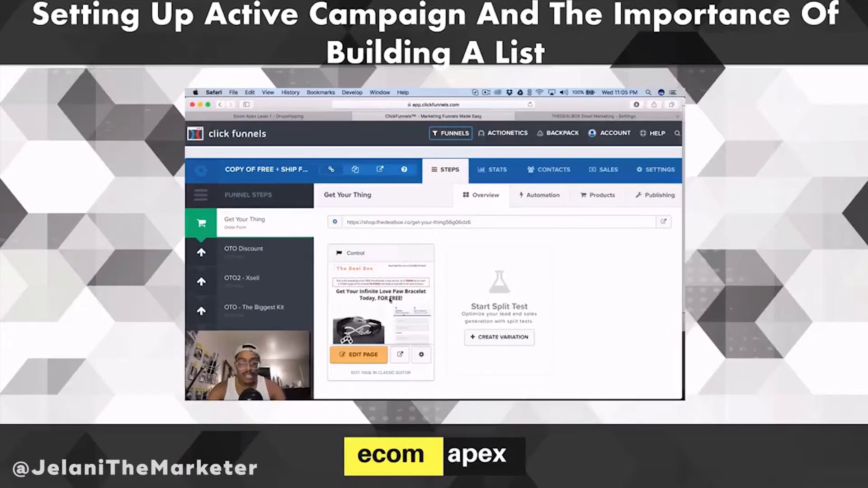
pyautogui.click(368, 357)
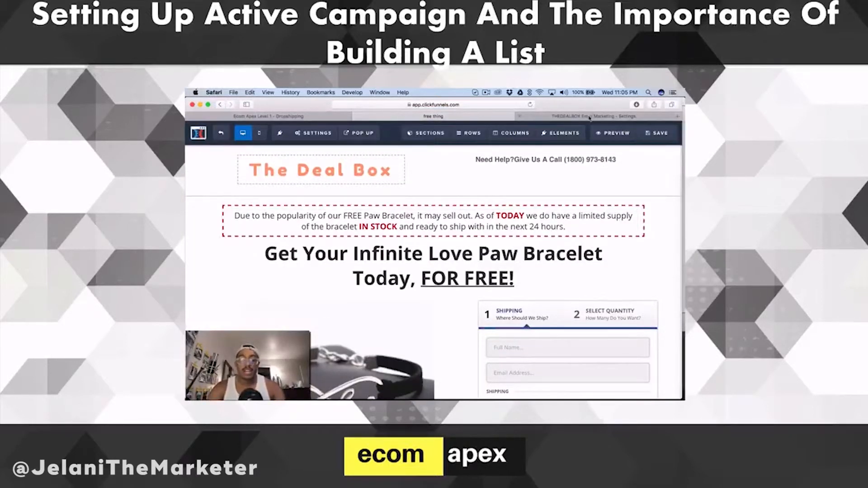
pyautogui.scroll(-5, 445, 260)
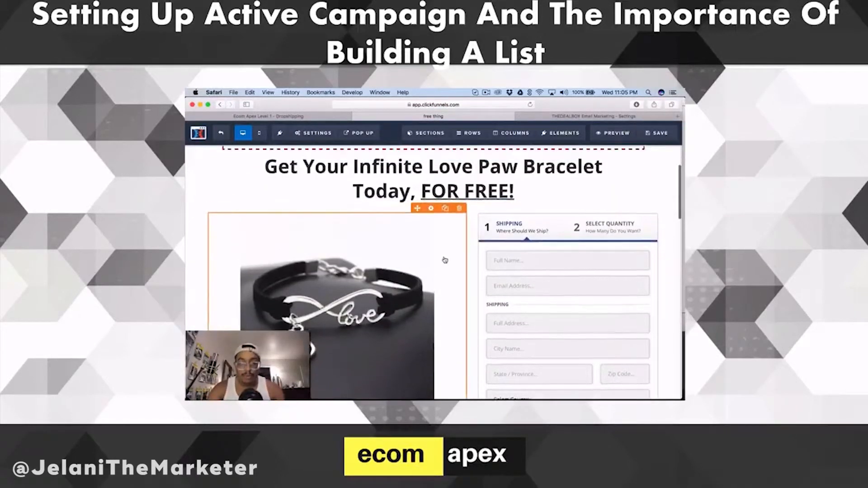
pyautogui.scroll(5, 445, 260)
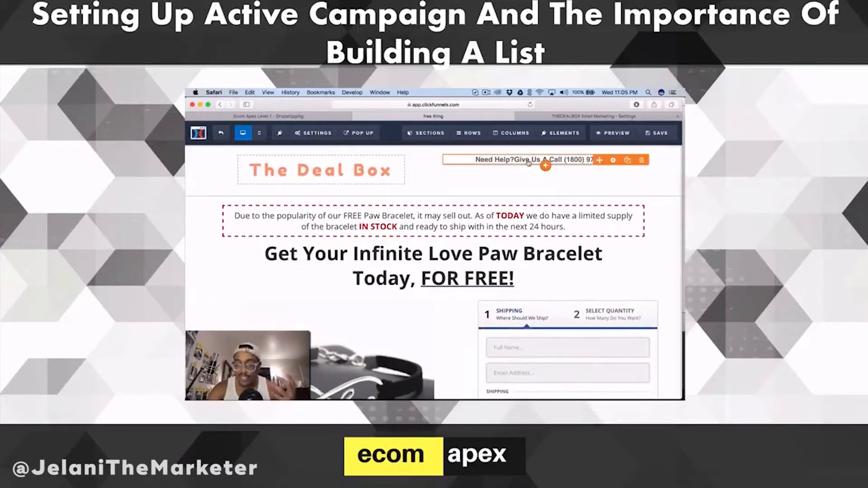
# Switch to ActiveCampaign and start a new contact list named "Dog Necklace Landings".
pyautogui.click(580, 117)
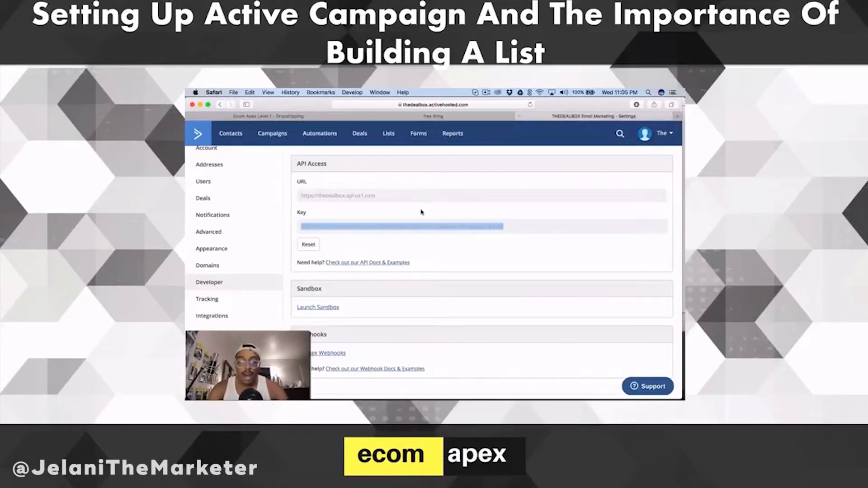
pyautogui.click(392, 133)
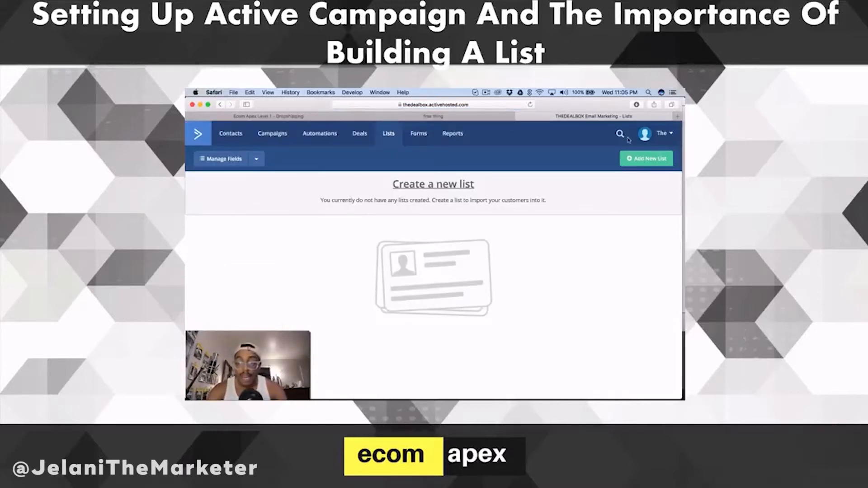
pyautogui.click(644, 158)
pyautogui.click(374, 193)
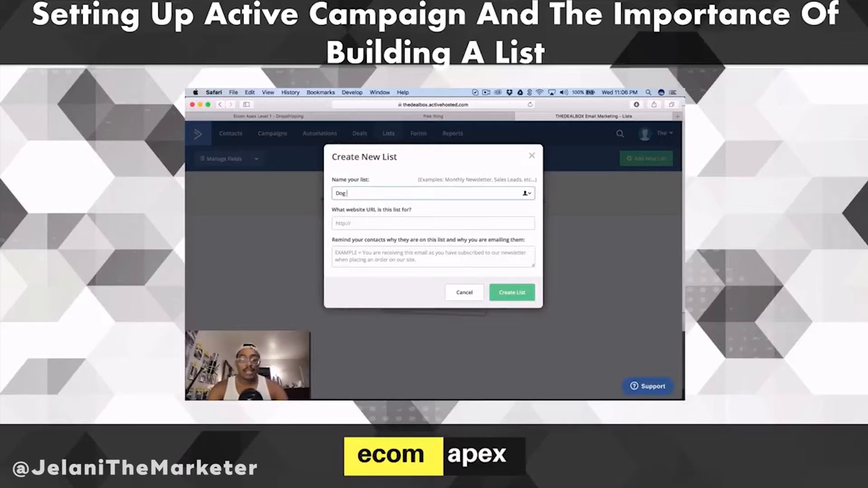
pyautogui.write('Dog Deckklace Landings')
pyautogui.click(366, 221)
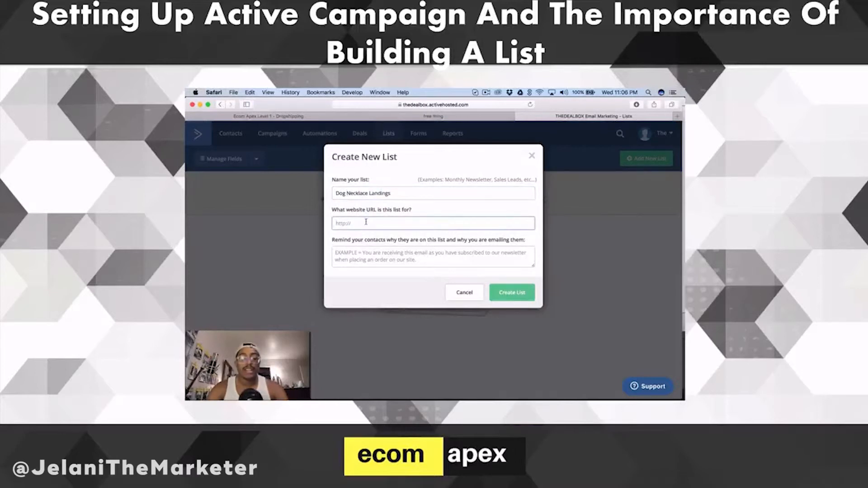
pyautogui.click(447, 117)
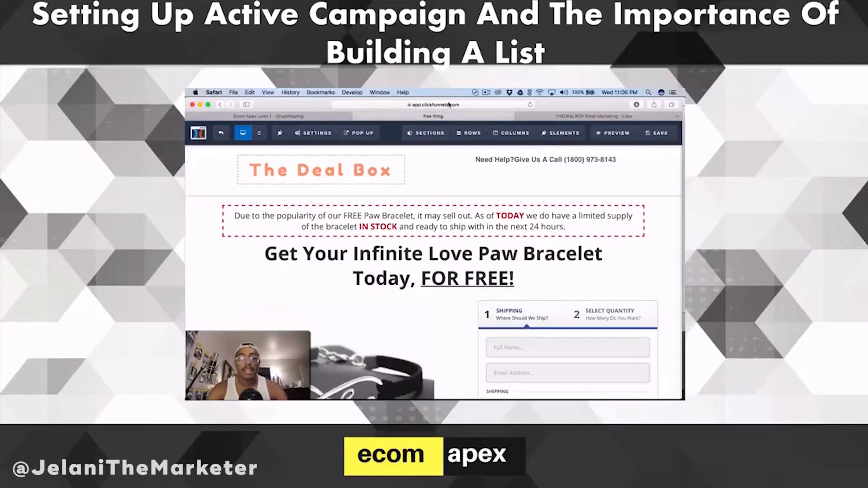
pyautogui.click(449, 104)
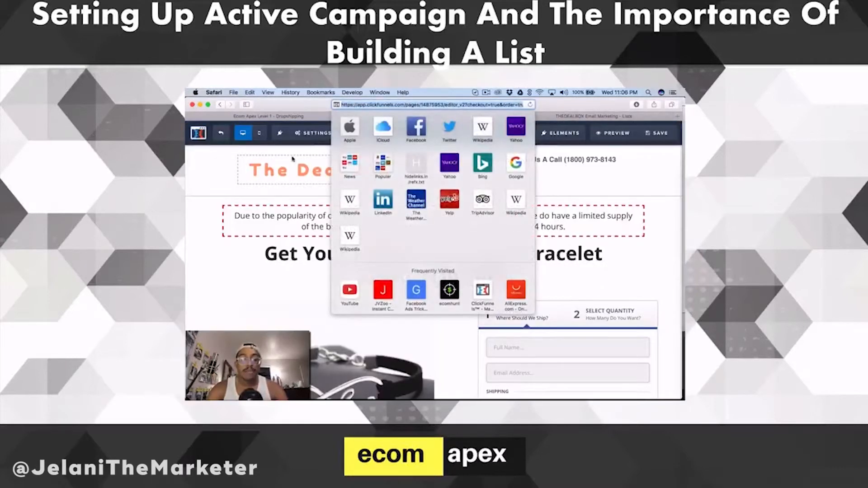
pyautogui.click(615, 135)
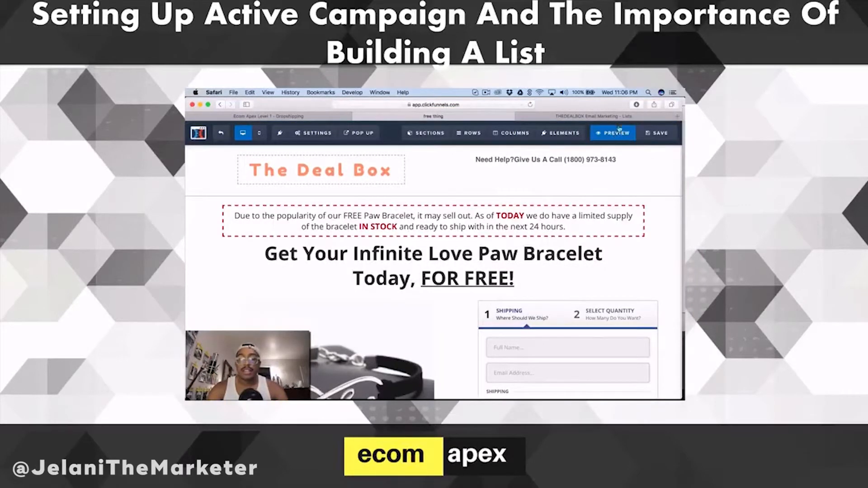
pyautogui.click(622, 117)
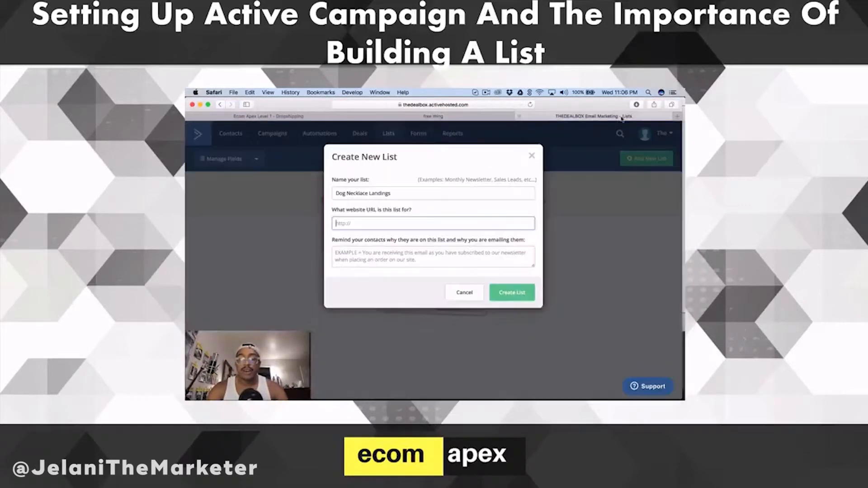
# Set the new list's website URL to shop.thedealbox.co/free-item.
pyautogui.click(352, 226)
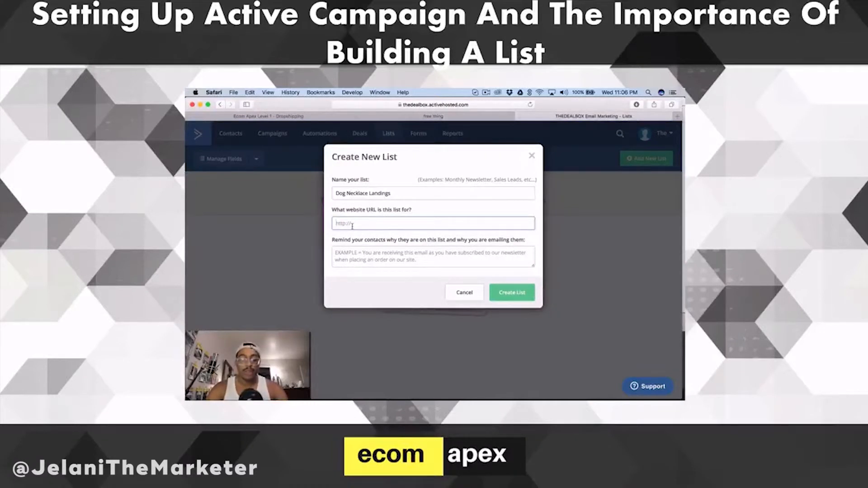
pyautogui.write('shop.thedealbox')
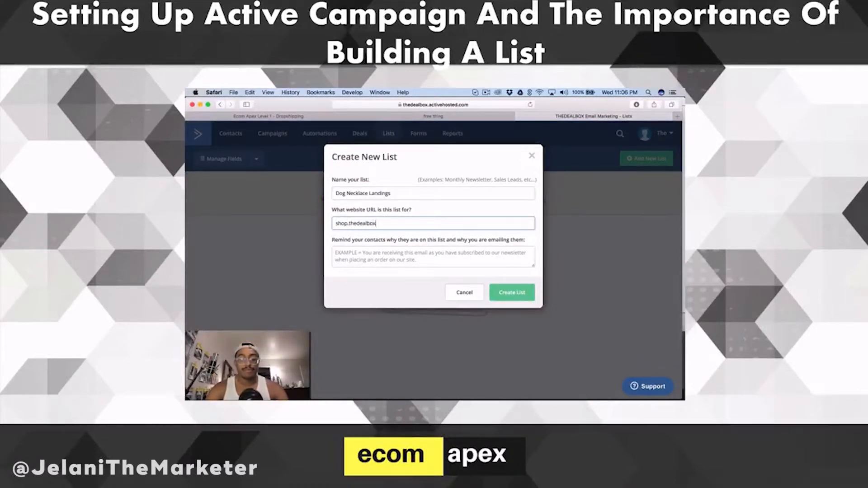
pyautogui.write('.co')
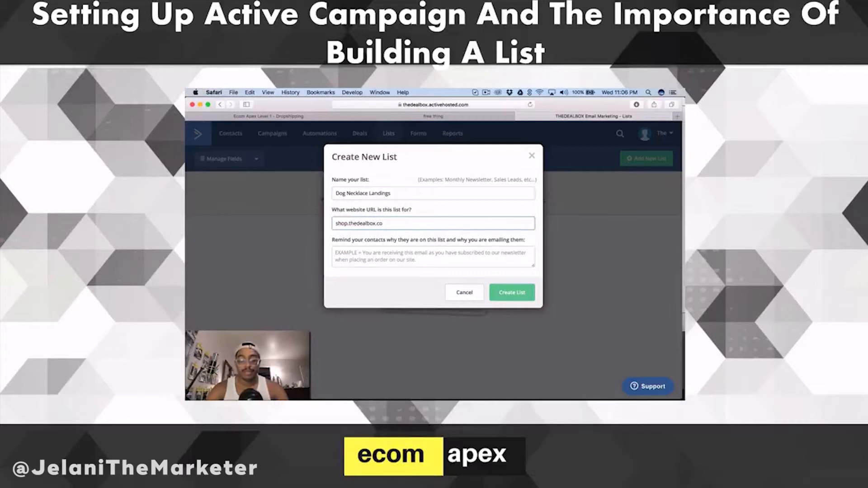
pyautogui.write('m/free-te')
pyautogui.press('BackSpace')
pyautogui.press('BackSpace')
pyautogui.write('item')
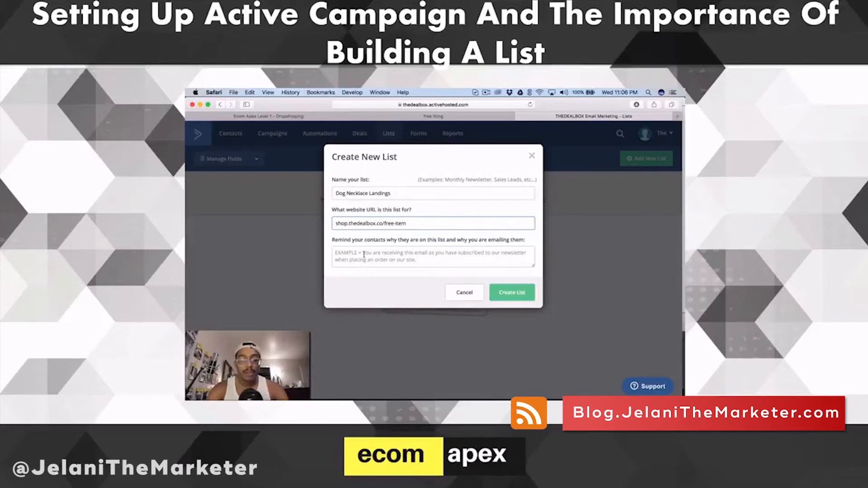
# Enter the contact reminder "You are receiving this email because you visited The Deal Box." and create the list.
pyautogui.click(364, 254)
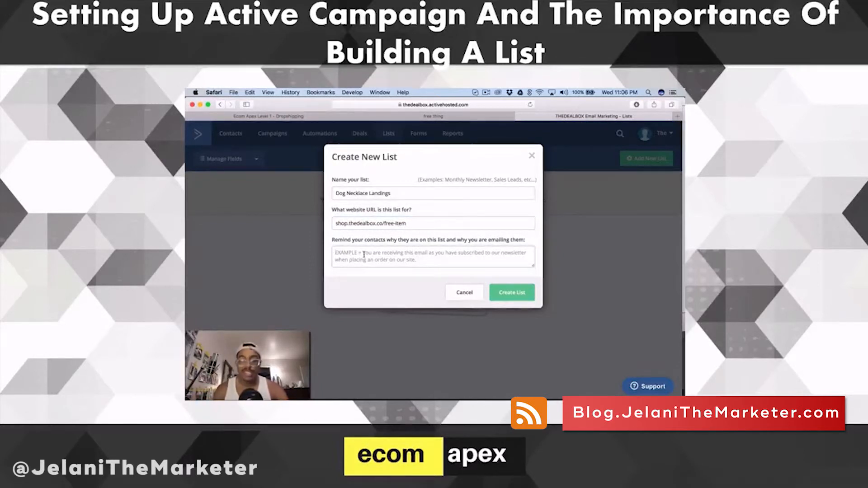
pyautogui.write('You are re')
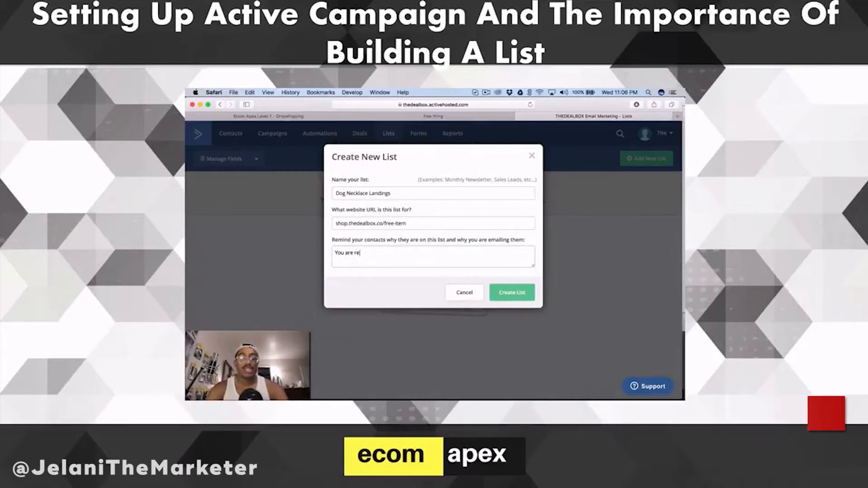
pyautogui.write('vie')
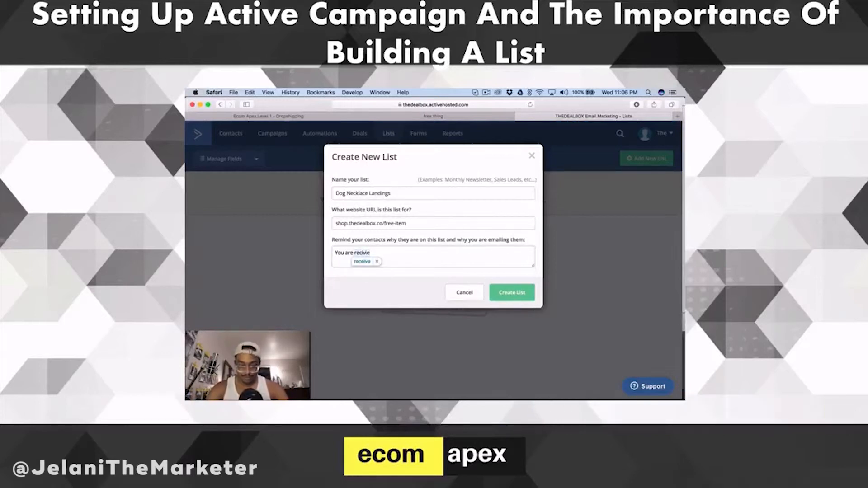
pyautogui.press('BackSpace')
pyautogui.press('BackSpace')
pyautogui.write('ung')
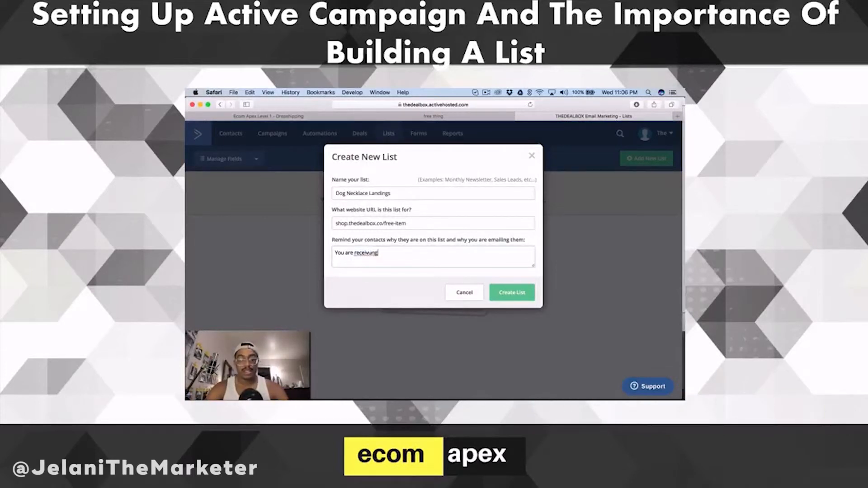
pyautogui.press('BackSpace')
pyautogui.press('BackSpace')
pyautogui.press('BackSpace')
pyautogui.write('ing th')
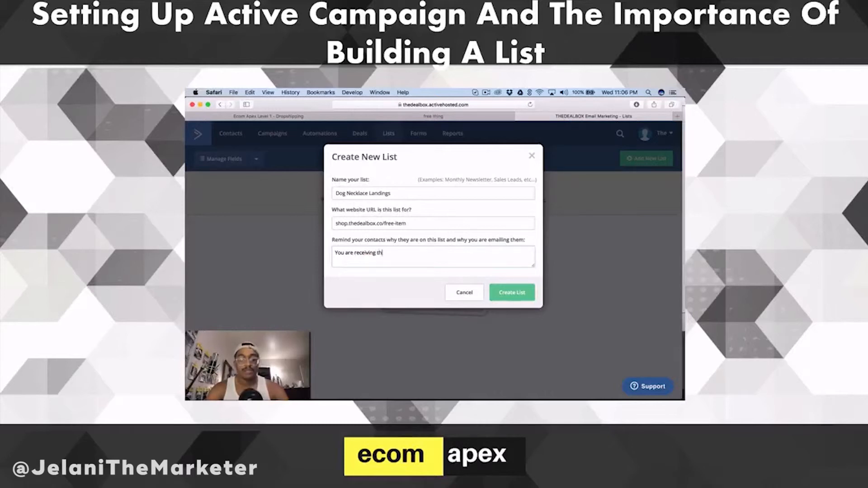
pyautogui.write('is email because you')
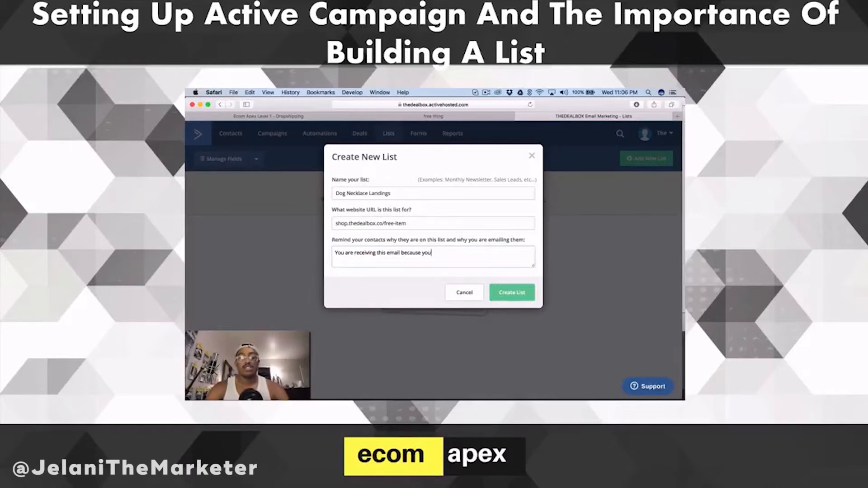
pyautogui.write(' visited The Deal Box.')
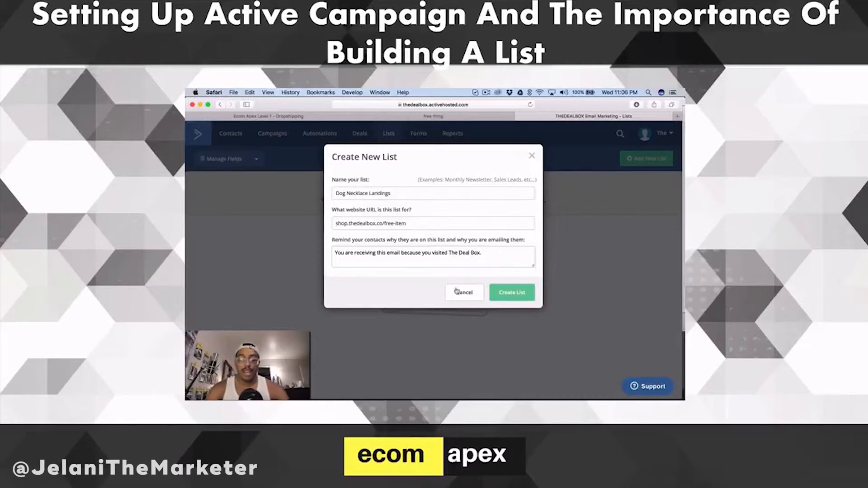
pyautogui.click(515, 291)
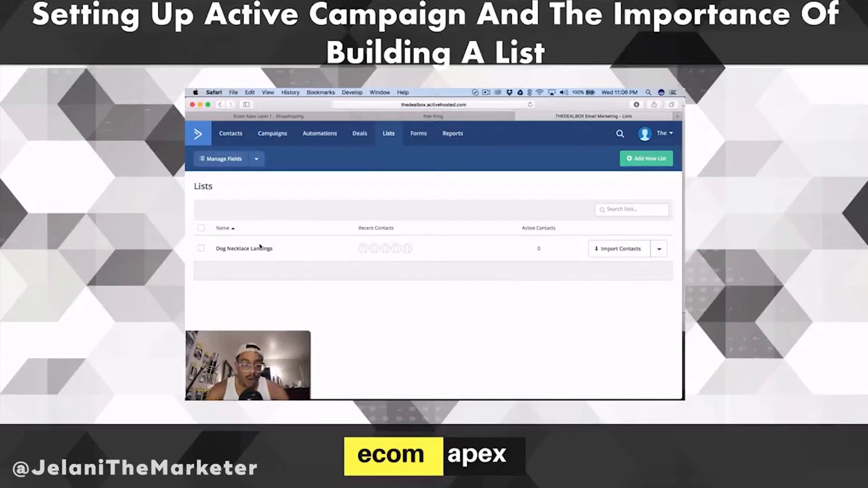
# Switch to ClickFunnels, view the live Get Your Thing page in a separate tab, and reopen that page in the editor.
pyautogui.click(429, 117)
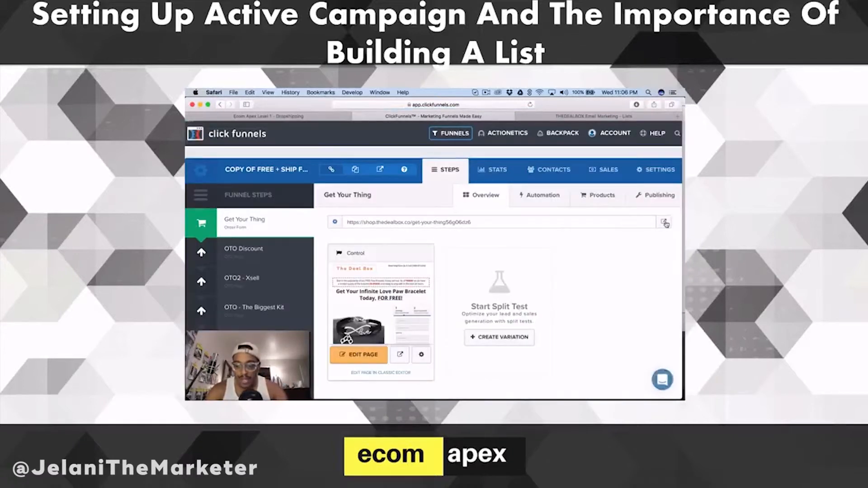
pyautogui.click(663, 222)
pyautogui.click(596, 116)
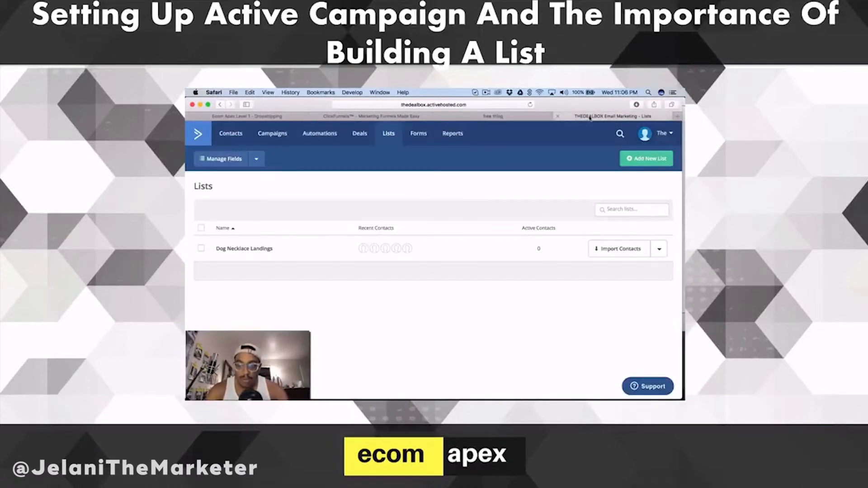
pyautogui.click(505, 117)
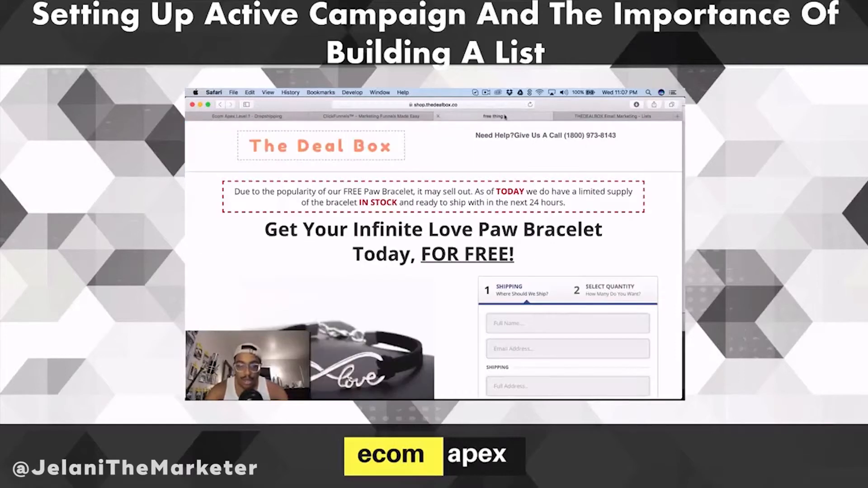
pyautogui.click(392, 118)
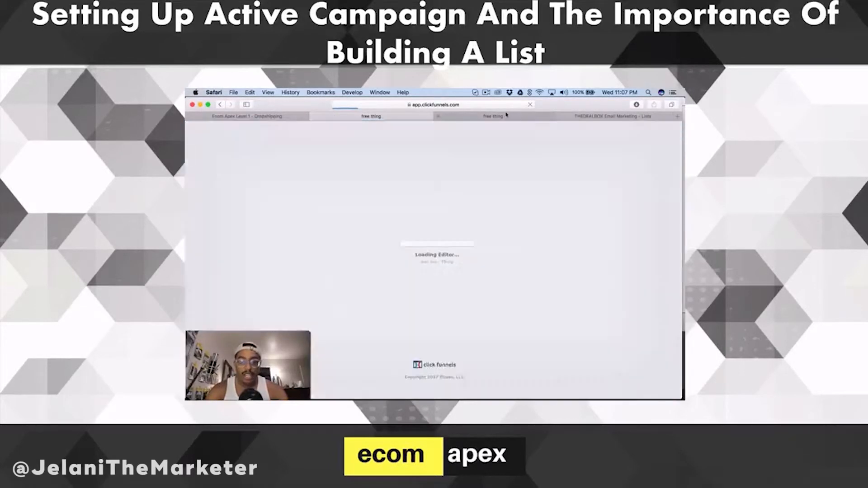
# Close the live page and choose The Deal Box List/Course (Activecampaign) in the order page's email integration settings.
pyautogui.click(505, 116)
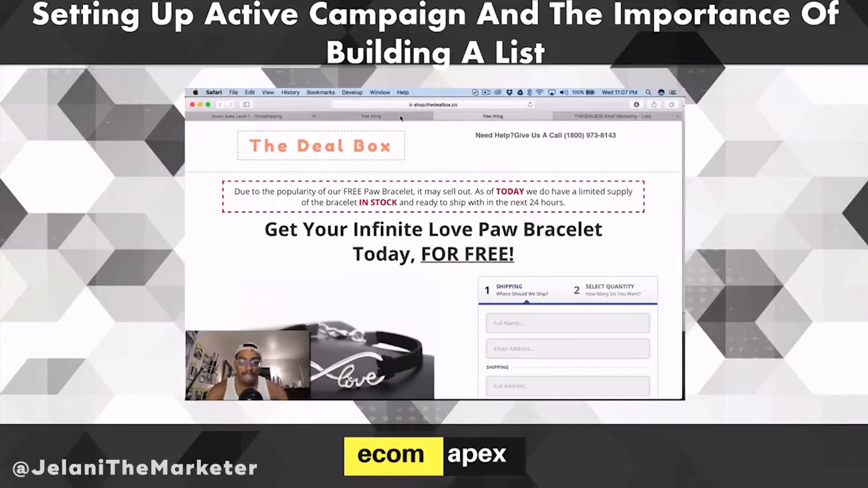
pyautogui.press('super+w')
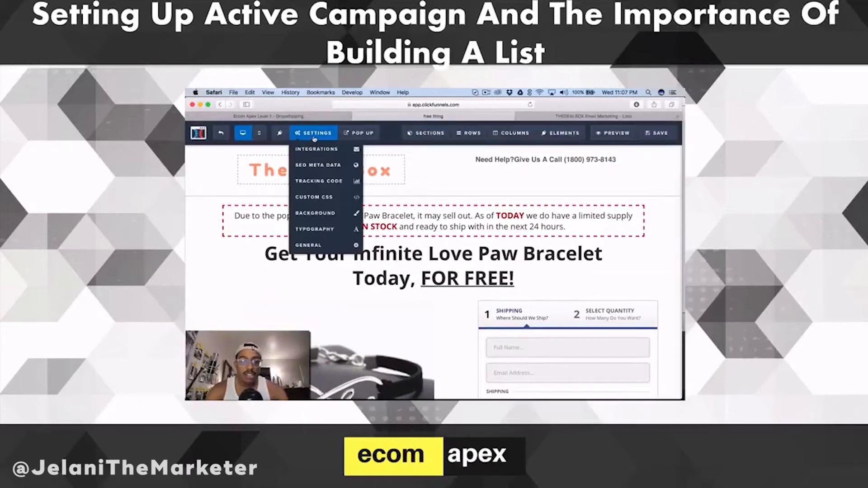
pyautogui.click(319, 150)
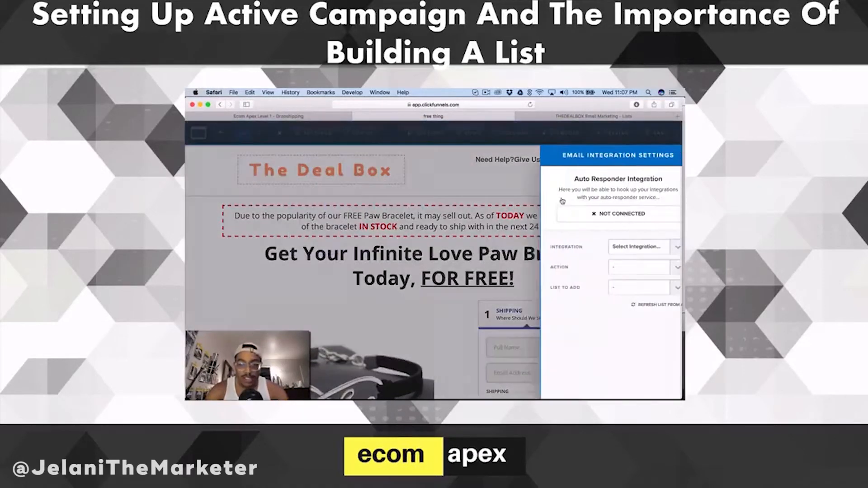
pyautogui.click(638, 250)
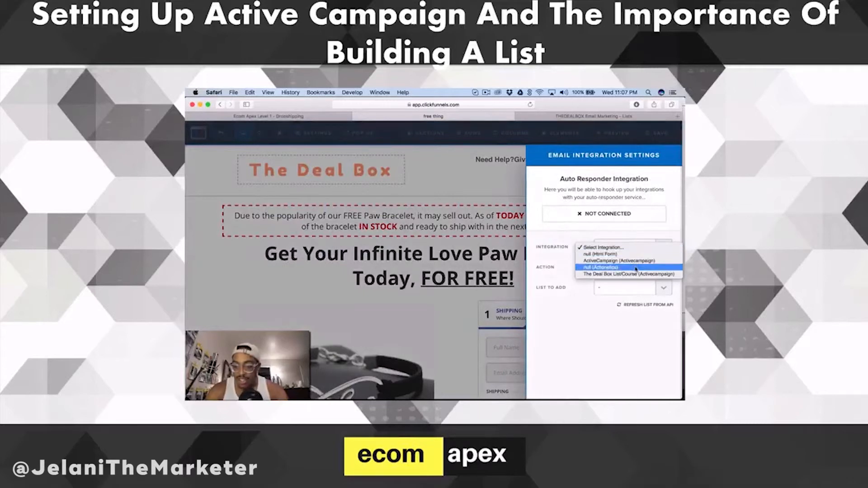
pyautogui.click(622, 274)
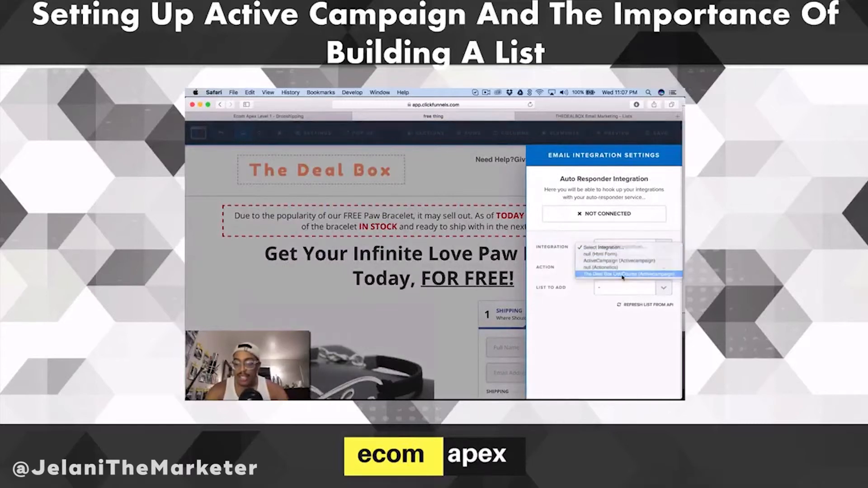
# Set the integration action to Add To List with Dog Necklace Landings as the list, and switch to ActiveCampaign's lists.
pyautogui.click(616, 269)
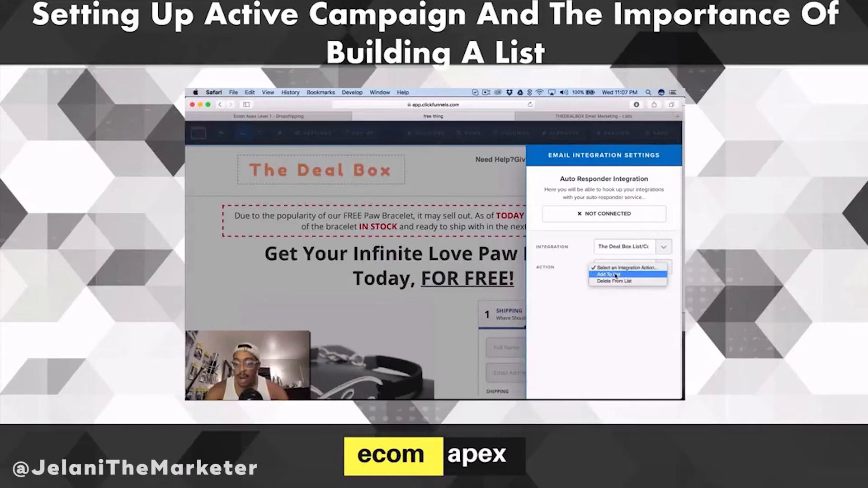
pyautogui.click(615, 274)
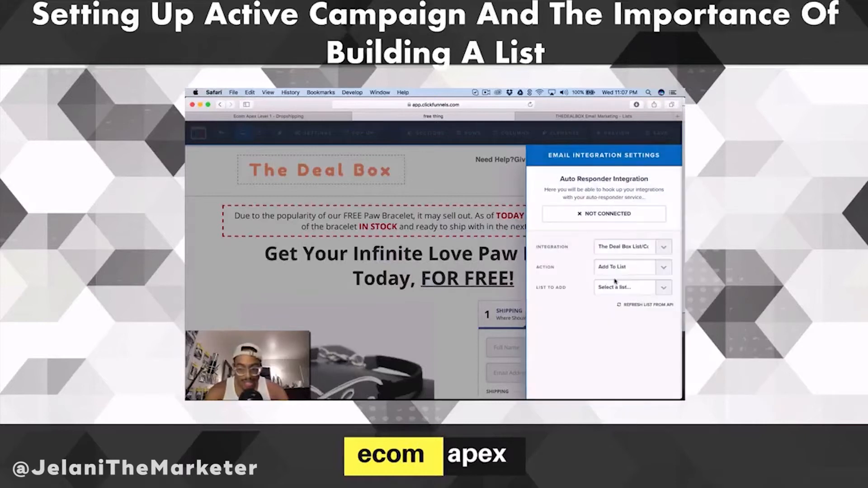
pyautogui.click(616, 289)
pyautogui.click(585, 314)
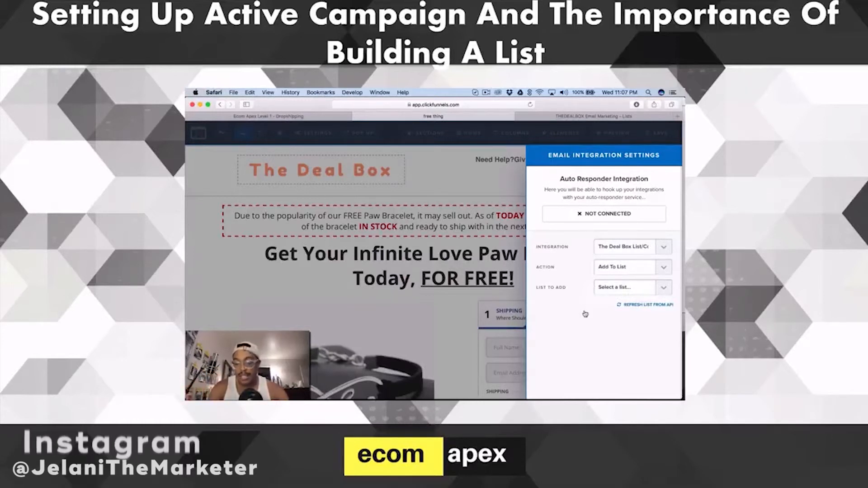
pyautogui.click(616, 288)
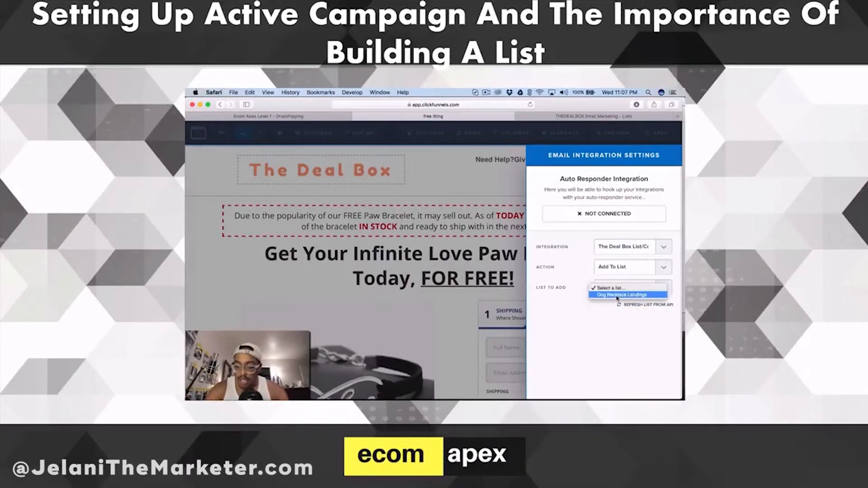
pyautogui.click(617, 295)
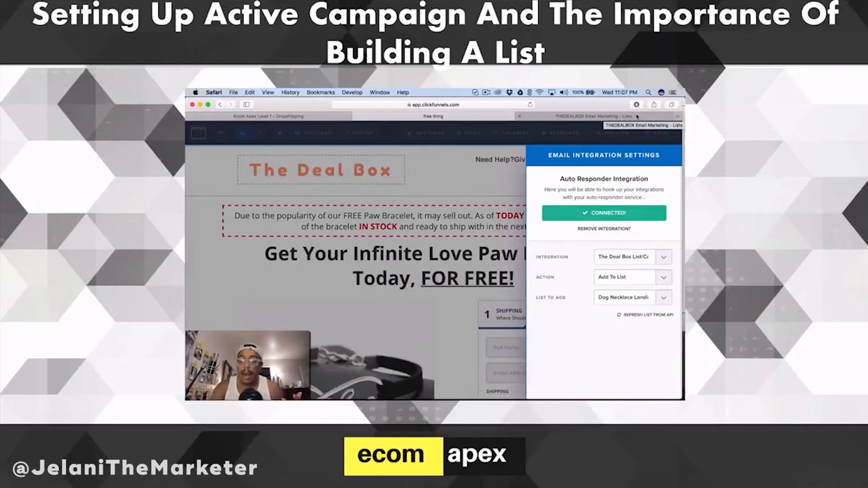
pyautogui.click(617, 117)
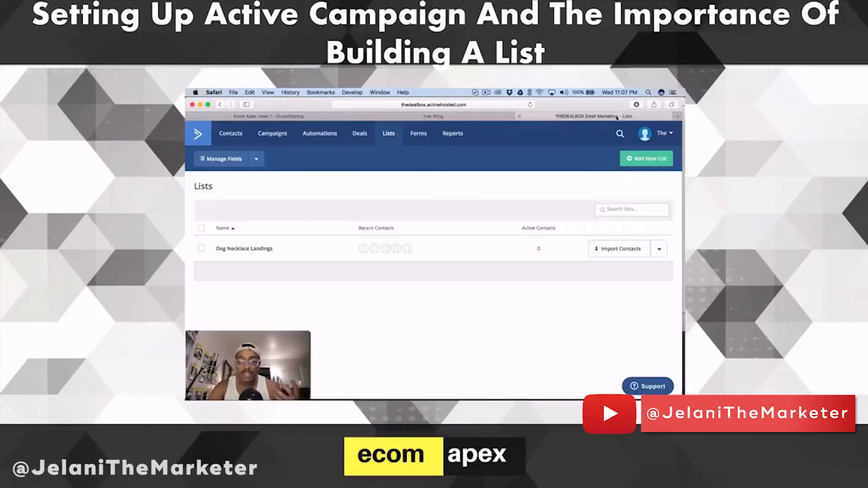